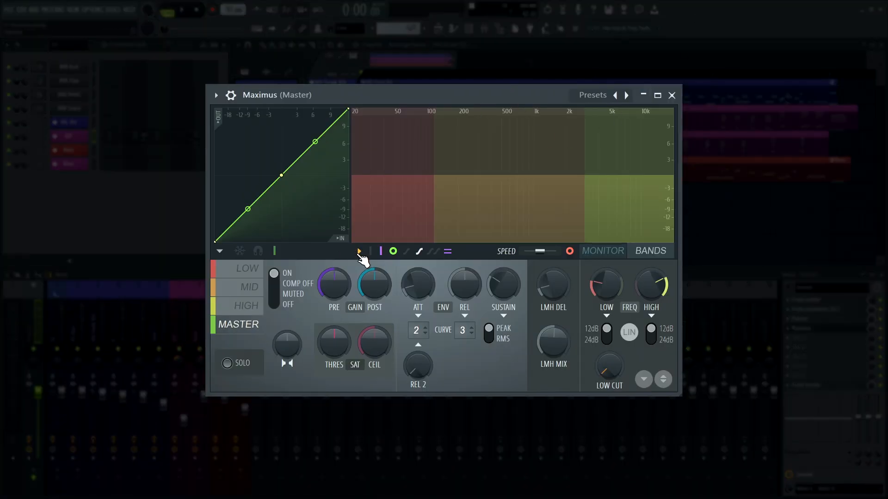
# - Play the mix and browse Maximus's spectrum monitor-input options (mid, side, left, right)
pyautogui.press('space')
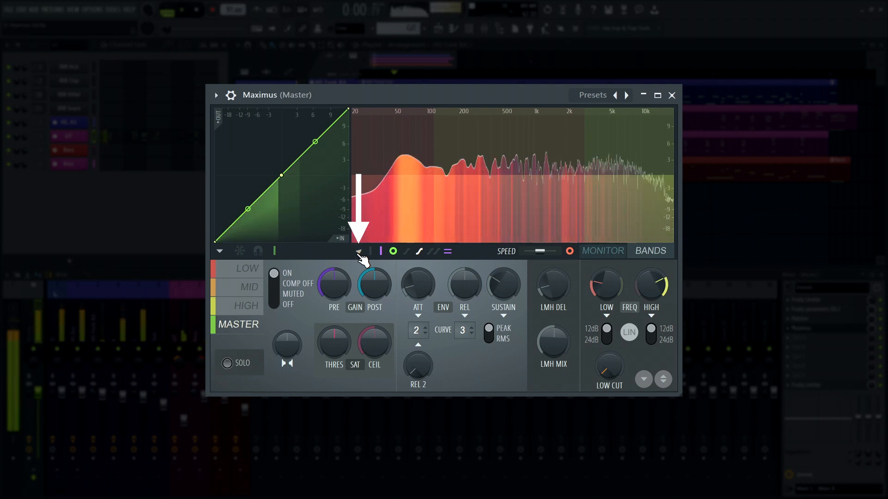
pyautogui.click(359, 251)
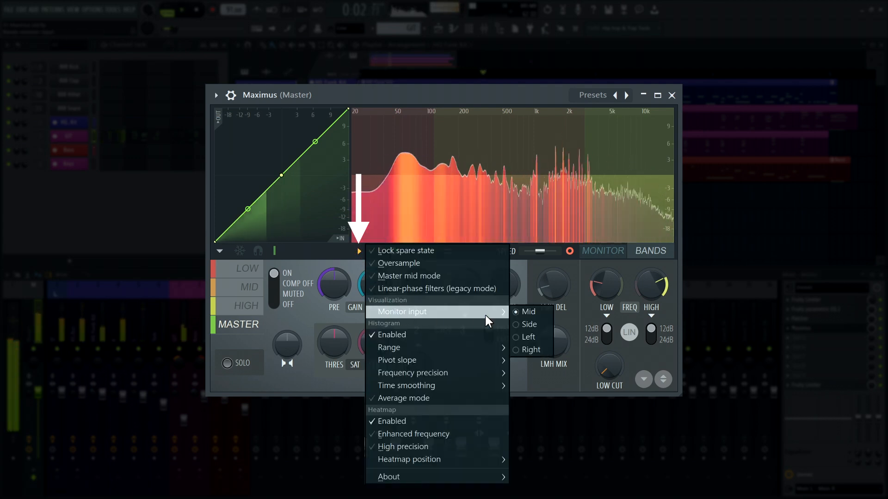
pyautogui.moveTo(402, 312)
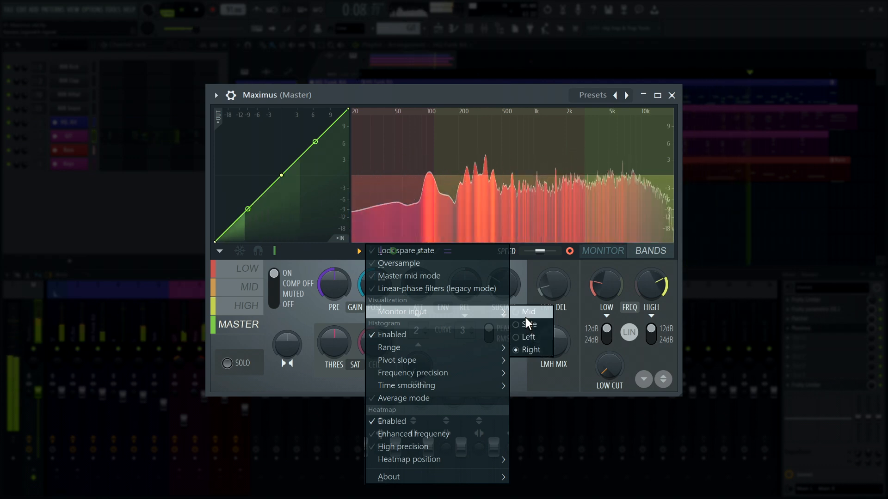
pyautogui.click(343, 257)
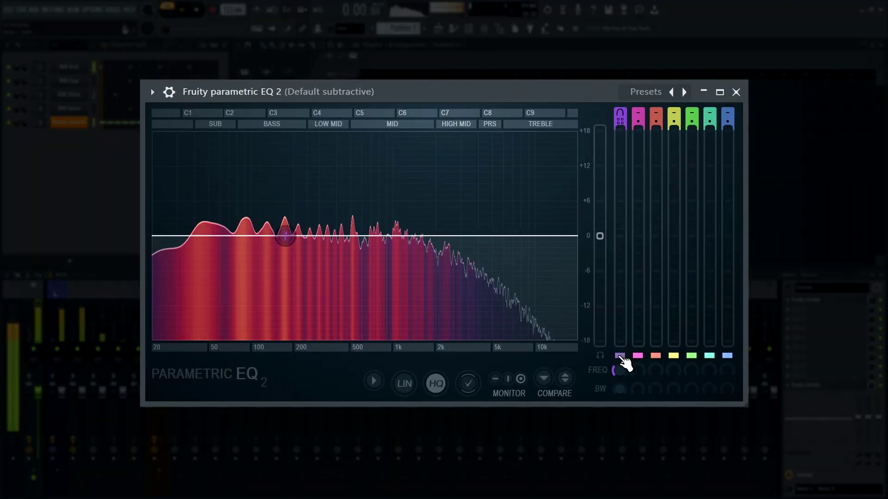
# - Solo band 1 briefly, then snap band 1's frequency to a musical note via Key
pyautogui.click(619, 356)
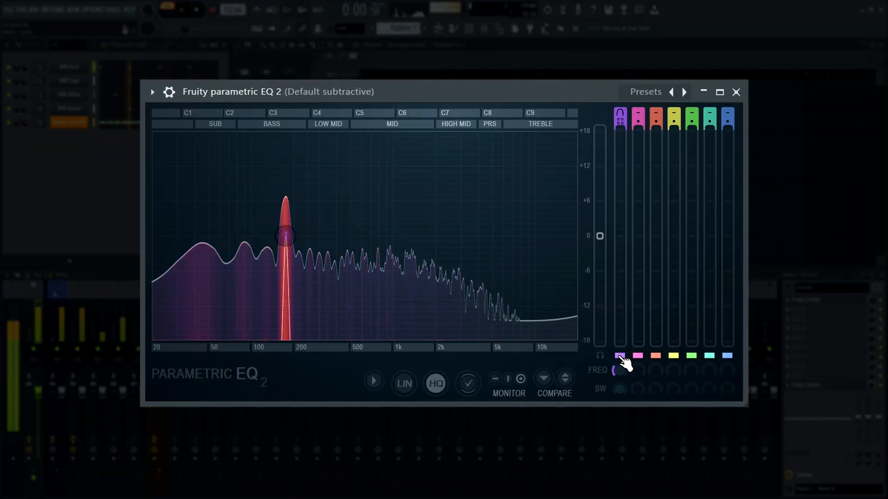
pyautogui.click(621, 357)
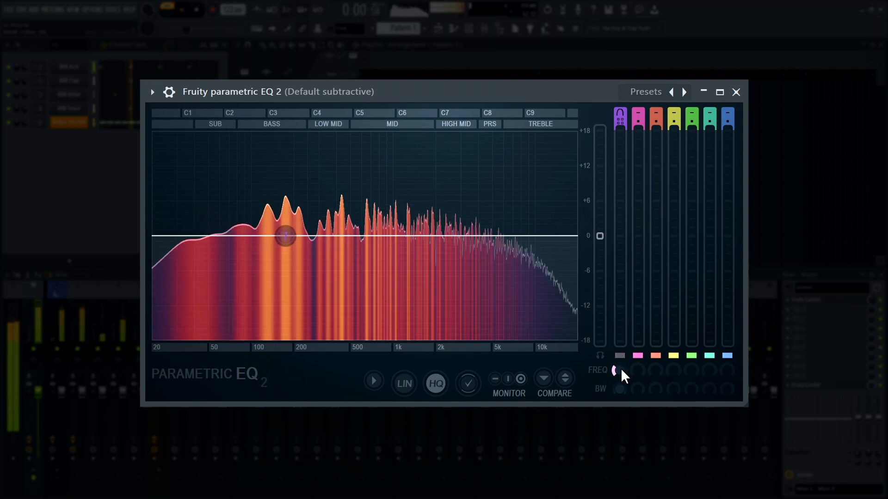
pyautogui.rightClick(616, 373)
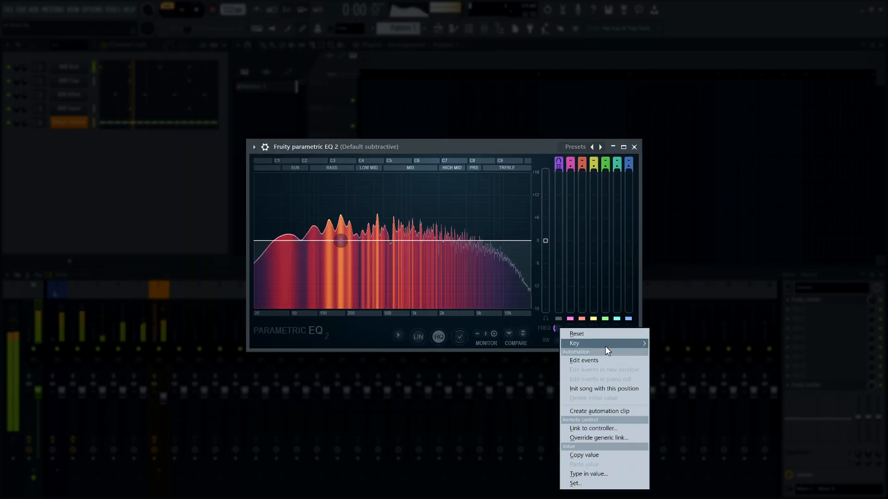
pyautogui.moveTo(655, 410)
pyautogui.click(694, 411)
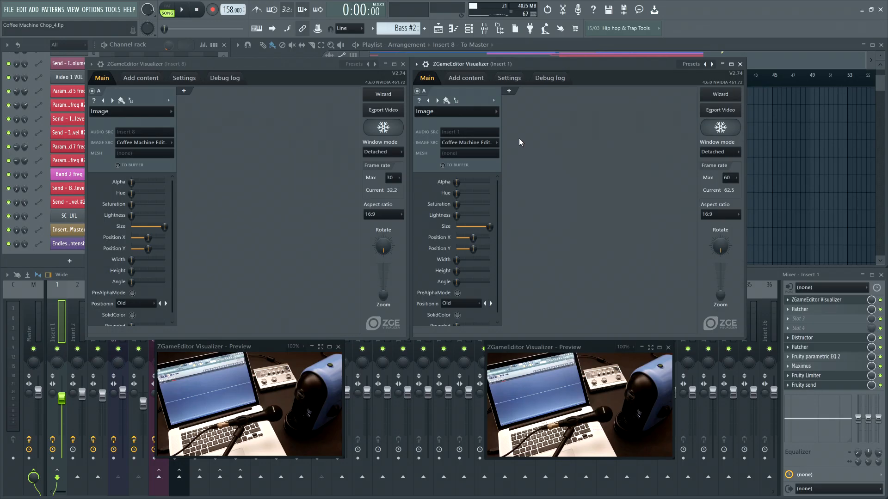
# - Show Add content in both ZGameEditor Visualizer instances and reload the coffee machine video
pyautogui.click(141, 78)
pyautogui.click(465, 77)
pyautogui.click(168, 323)
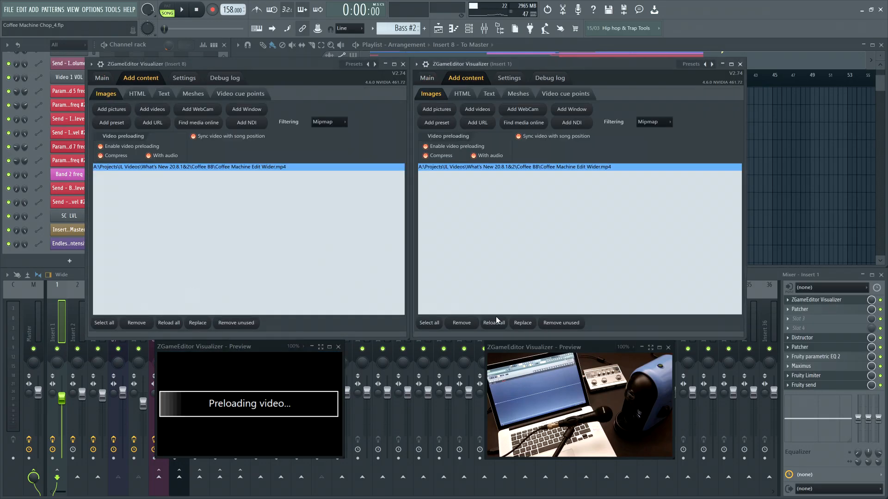
pyautogui.click(494, 323)
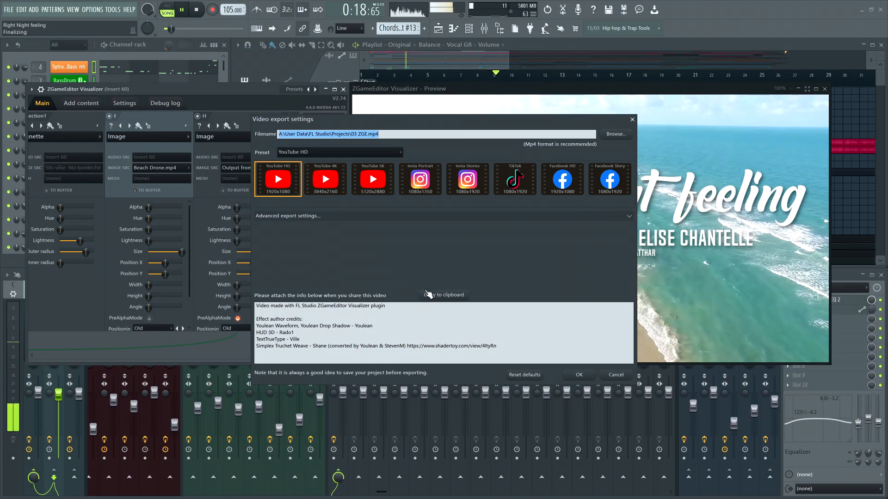
# - Export the video with Use final (post master) audio enabled, overwriting 03 ZGE.mp4
pyautogui.click(444, 215)
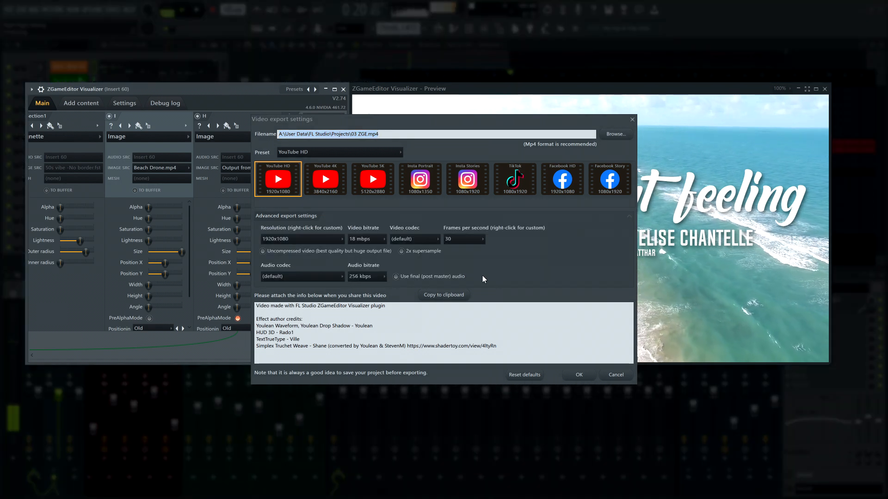
pyautogui.click(396, 277)
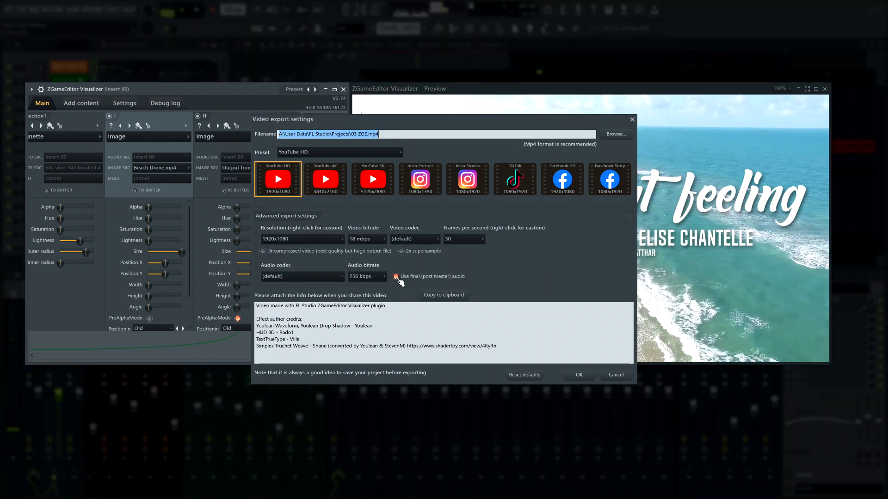
pyautogui.click(579, 375)
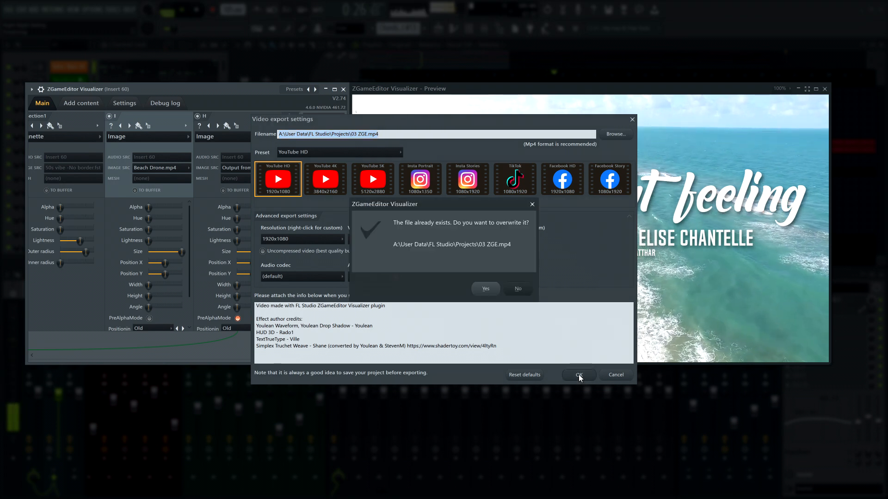
pyautogui.click(488, 289)
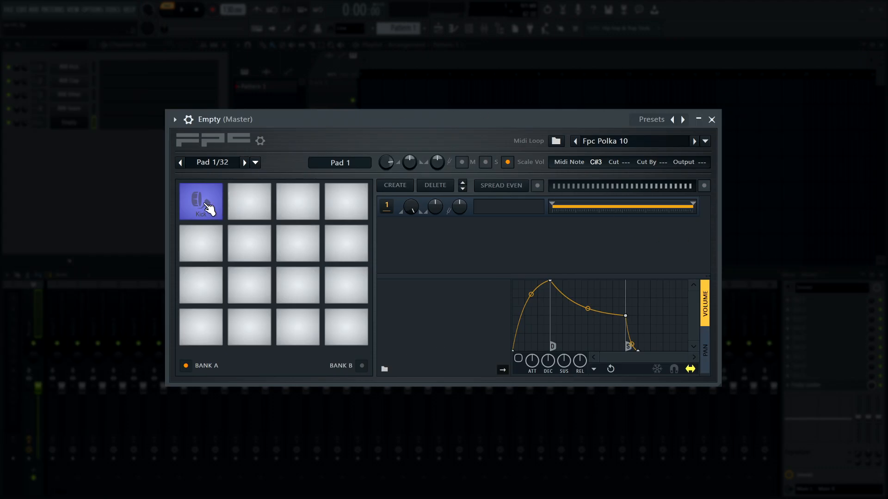
# - Drag pad 1's Kick sample onto every other FPC pad in bank A
pyautogui.click(209, 206)
pyautogui.moveTo(208, 206)
pyautogui.mouseDown()
pyautogui.moveTo(346, 202)
pyautogui.moveTo(201, 243)
pyautogui.mouseUp()
pyautogui.moveTo(201, 243)
pyautogui.mouseDown()
pyautogui.moveTo(345, 243)
pyautogui.moveTo(201, 285)
pyautogui.moveTo(346, 284)
pyautogui.mouseUp()
pyautogui.moveTo(345, 285); pyautogui.dragTo(201, 326)
pyautogui.moveTo(202, 326); pyautogui.dragTo(249, 326)
pyautogui.moveTo(250, 326); pyautogui.dragTo(299, 325)
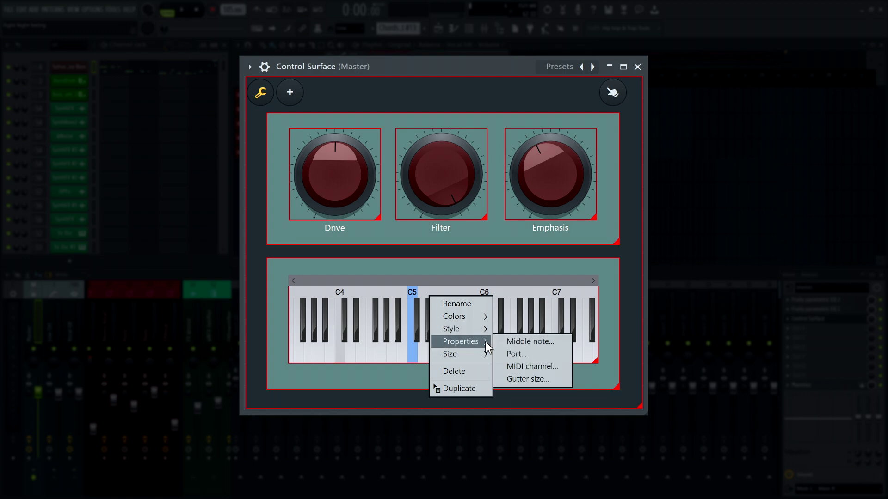
# - Adjust a keyboard property, set its Scrollbar color to red, accept, and play a note
pyautogui.click(524, 353)
pyautogui.write('10')
pyautogui.press('Return')
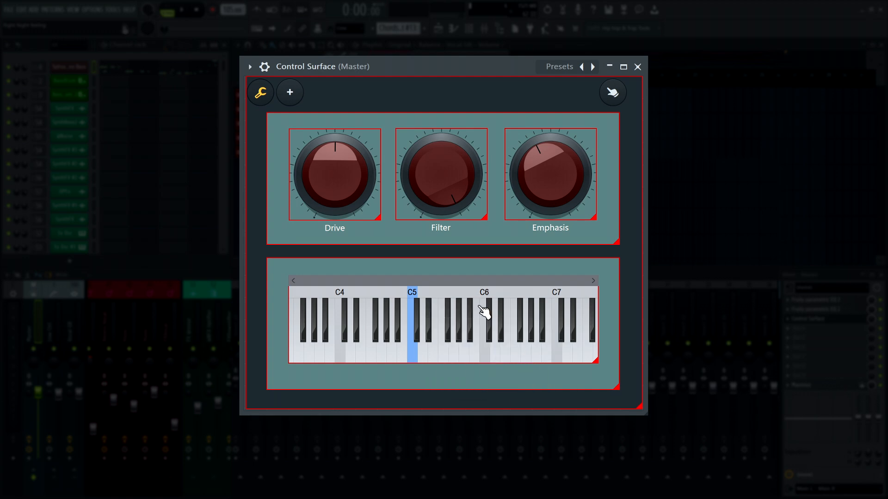
pyautogui.rightClick(480, 310)
pyautogui.moveTo(504, 323)
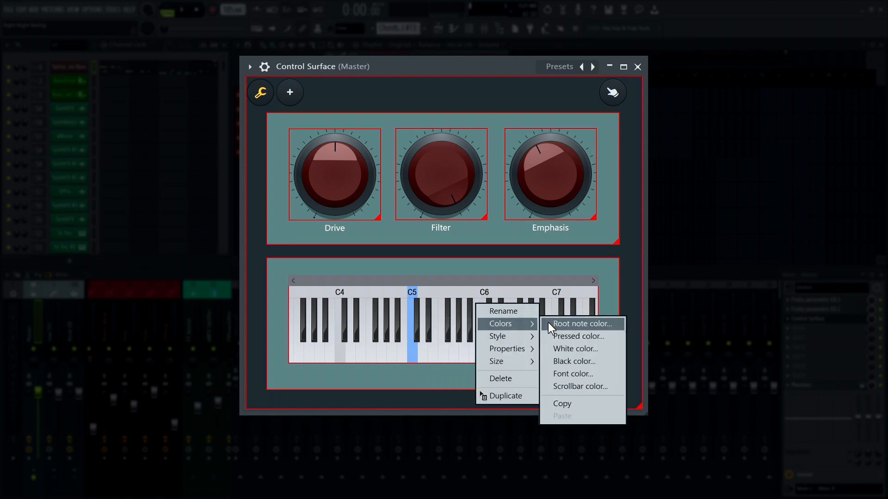
pyautogui.click(582, 387)
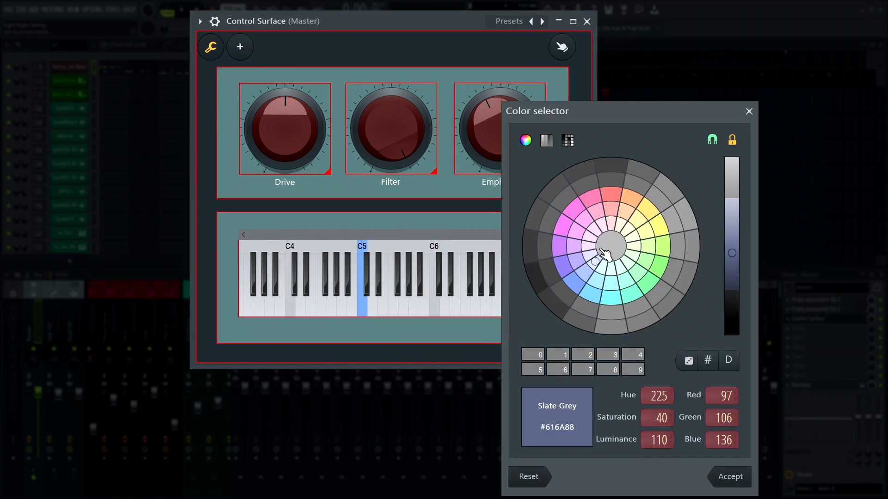
pyautogui.click(624, 211)
pyautogui.click(730, 476)
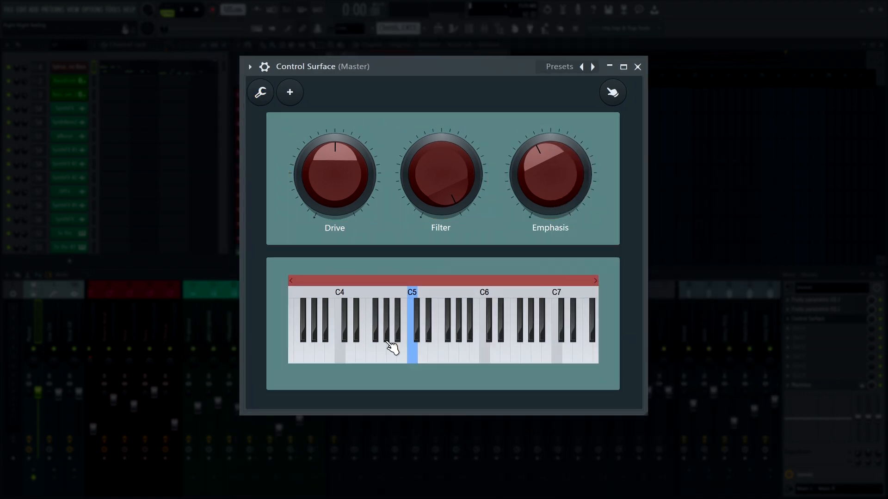
pyautogui.click(344, 366)
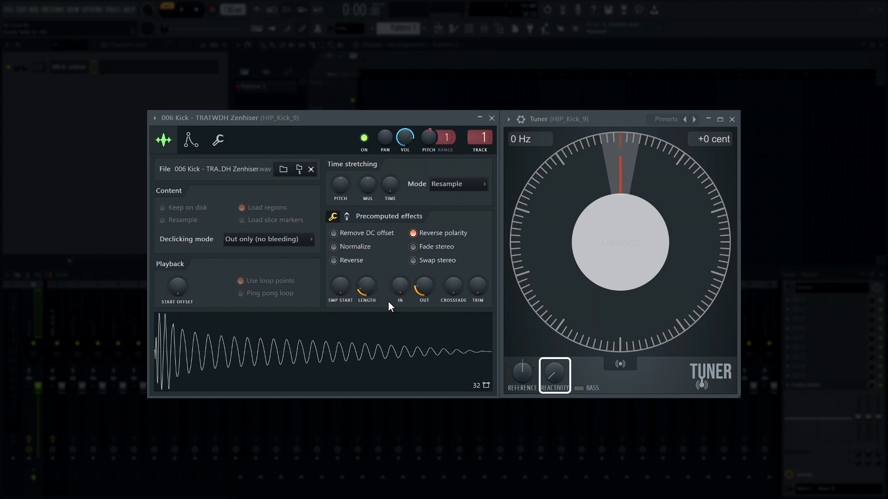
# - Play the 006 Kick sample twice so the Tuner reads its pitch as G#2
pyautogui.click(329, 370)
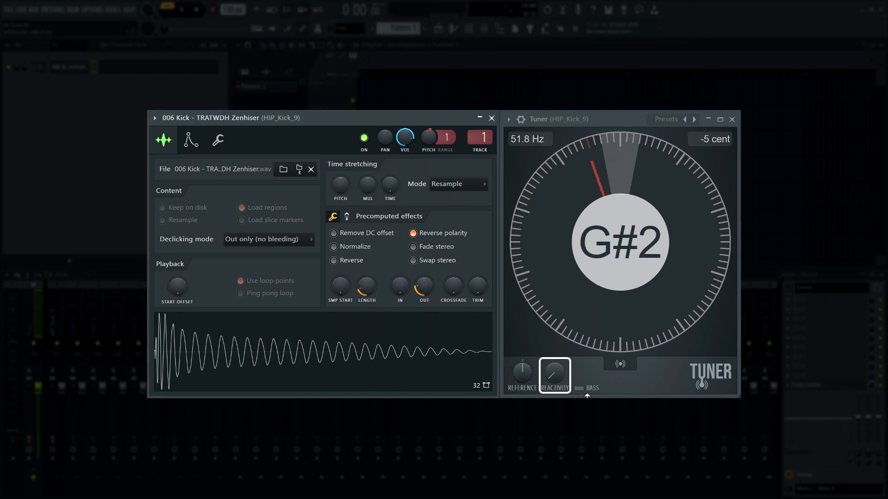
pyautogui.click(412, 358)
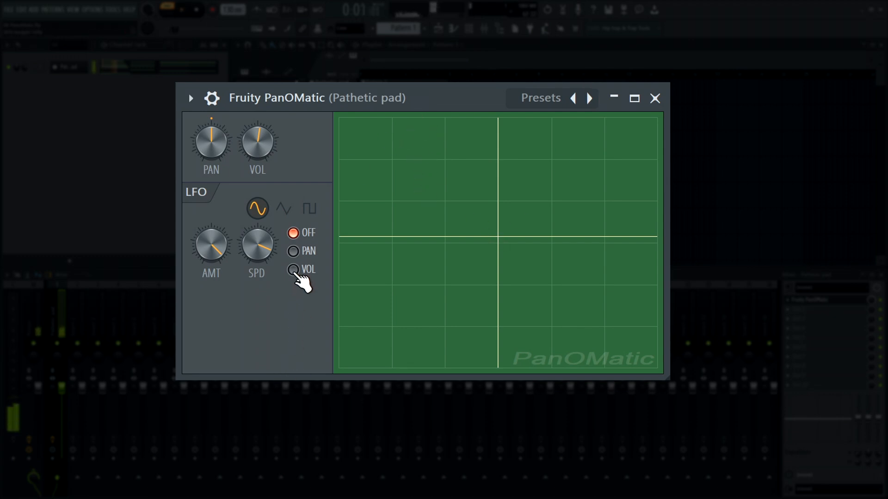
# - Set PanOMatic's LFO target to PAN, then to VOL
pyautogui.click(294, 251)
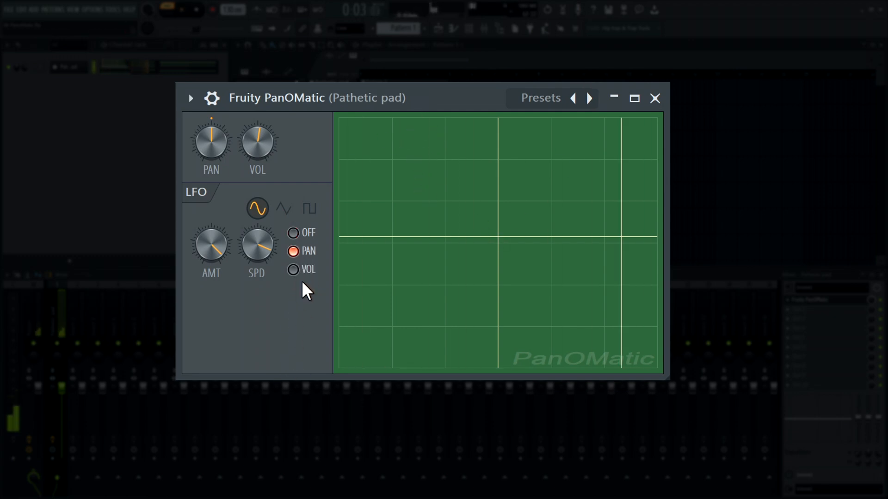
pyautogui.click(294, 270)
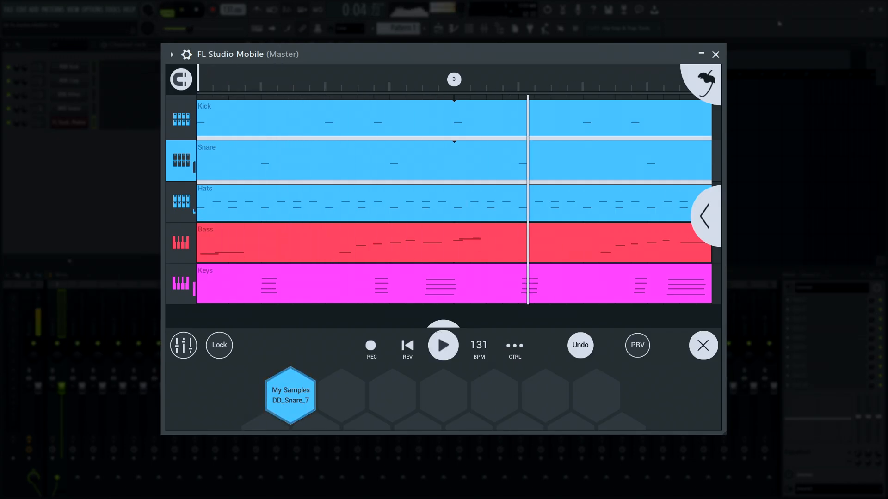
# - Enable the Snare track's FX Gate with threshold around -27 dB, then close the effects panel
pyautogui.click(707, 218)
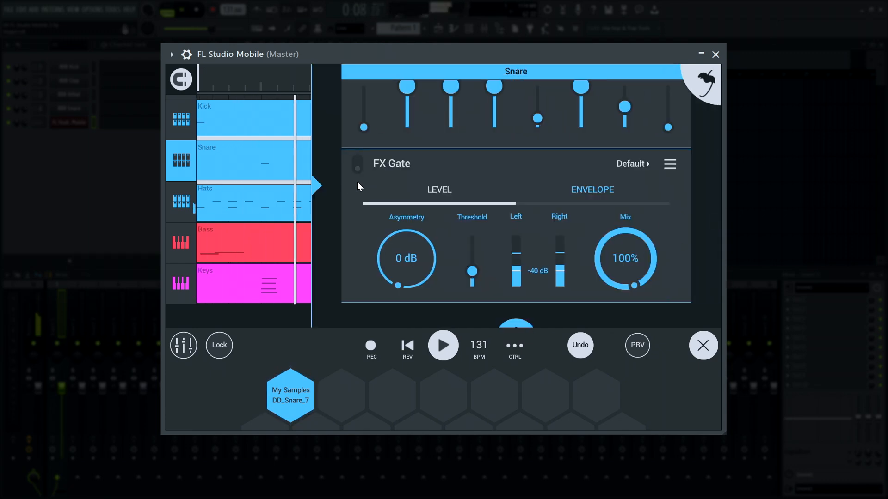
pyautogui.scroll(3, 373, 171)
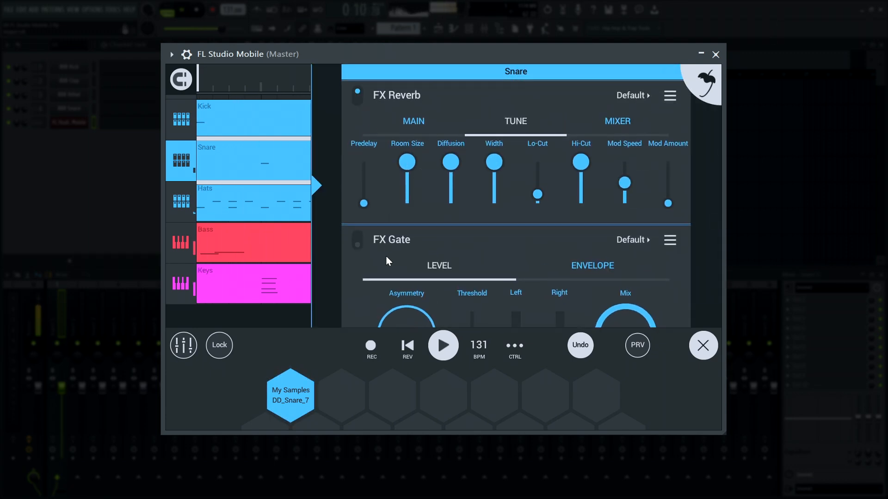
pyautogui.scroll(-2, 386, 249)
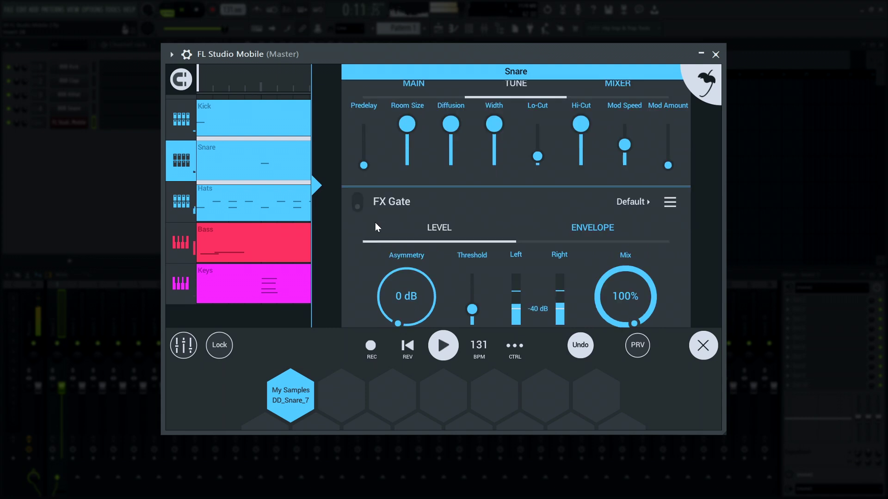
pyautogui.click(359, 205)
pyautogui.scroll(-2, 416, 242)
pyautogui.moveTo(472, 244); pyautogui.dragTo(473, 219)
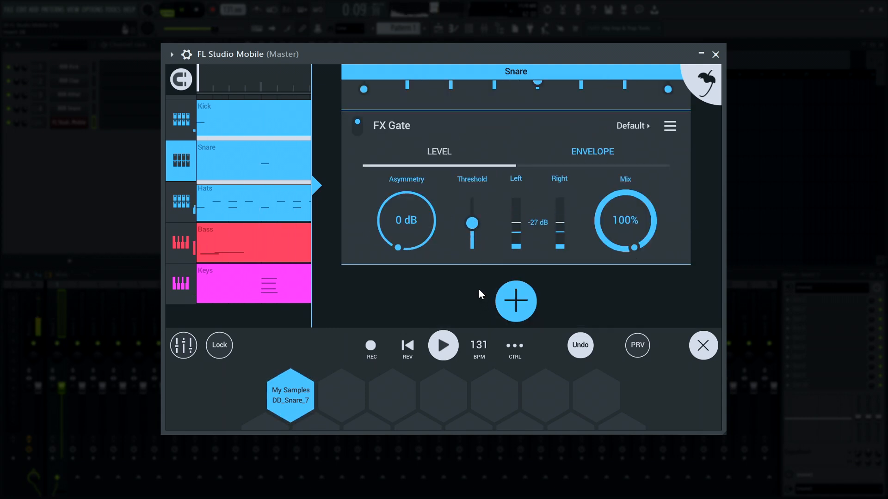
pyautogui.click(315, 186)
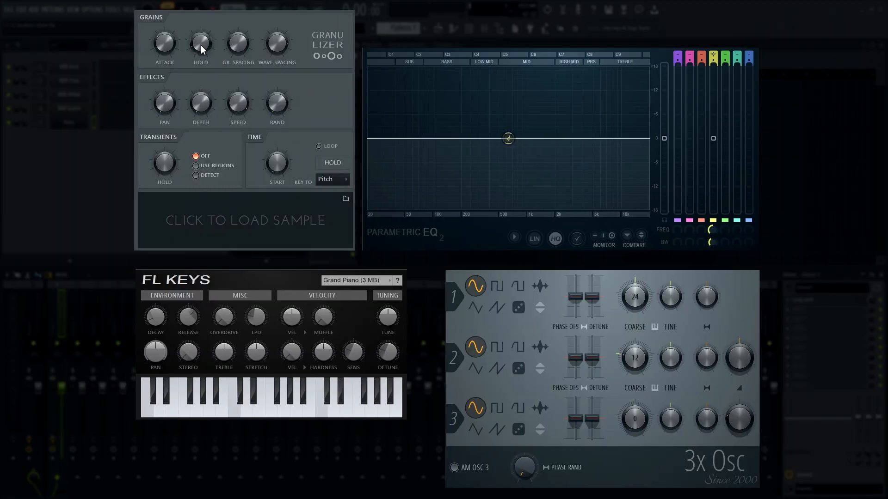
# - Enter Granulizer's HOLD value directly as 20 ms via Type in value
pyautogui.rightClick(200, 46)
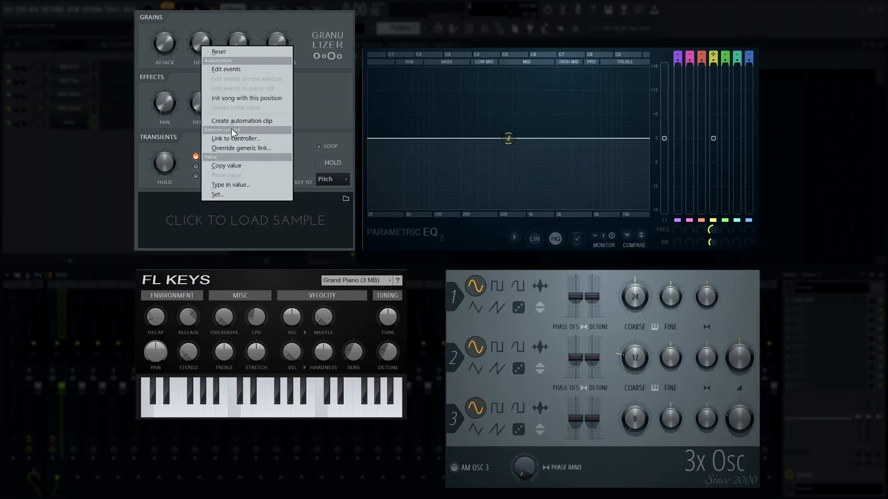
pyautogui.click(229, 185)
pyautogui.write('20')
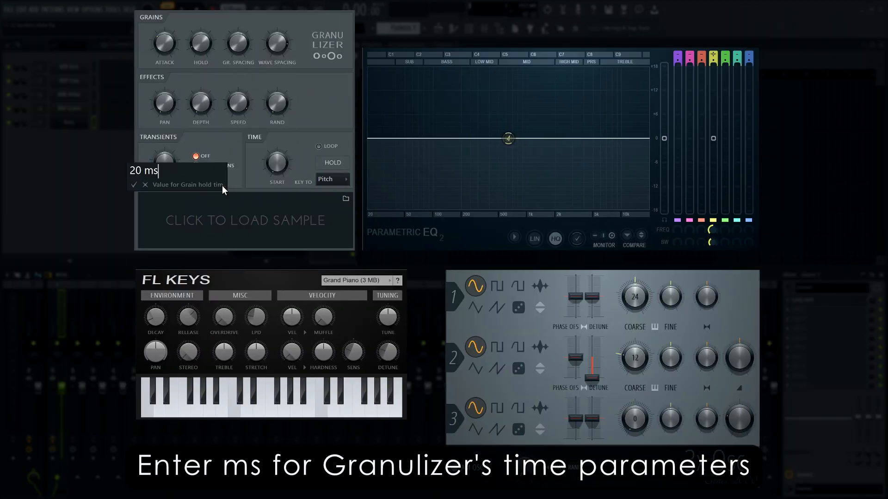
pyautogui.press('Return')
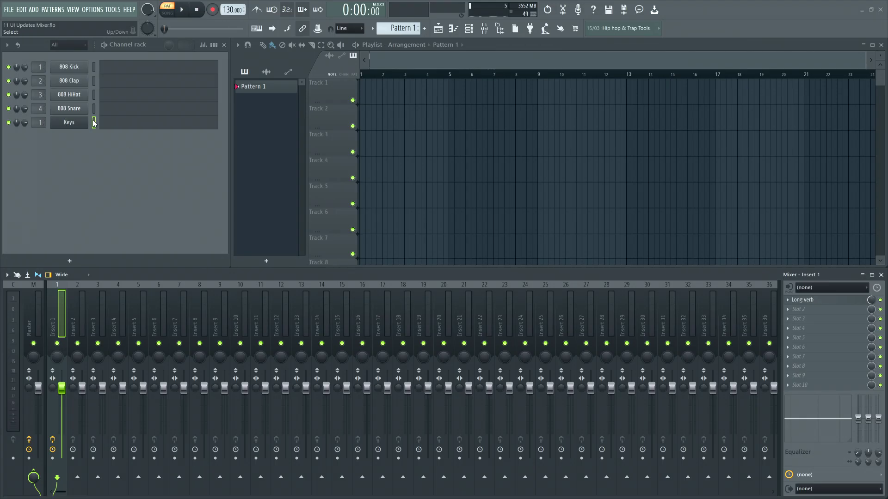
# - Show the touch keyboard from the View menu and pick a larger key size
pyautogui.click(73, 9)
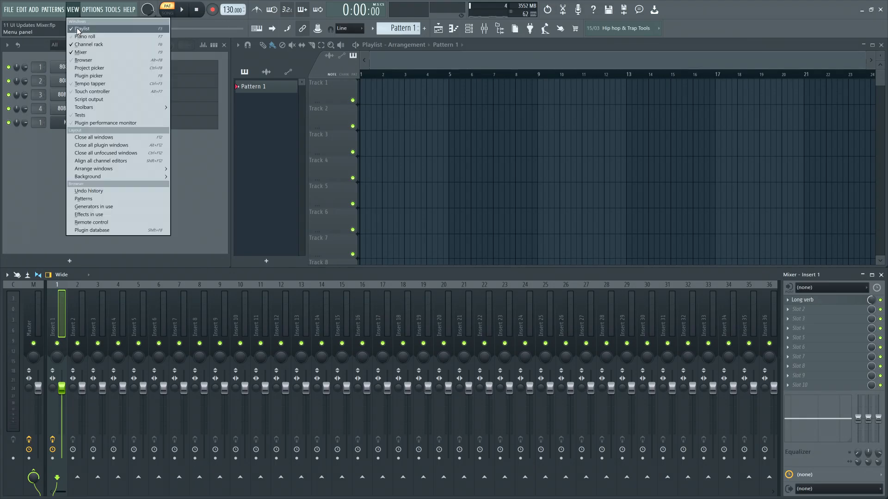
pyautogui.click(90, 94)
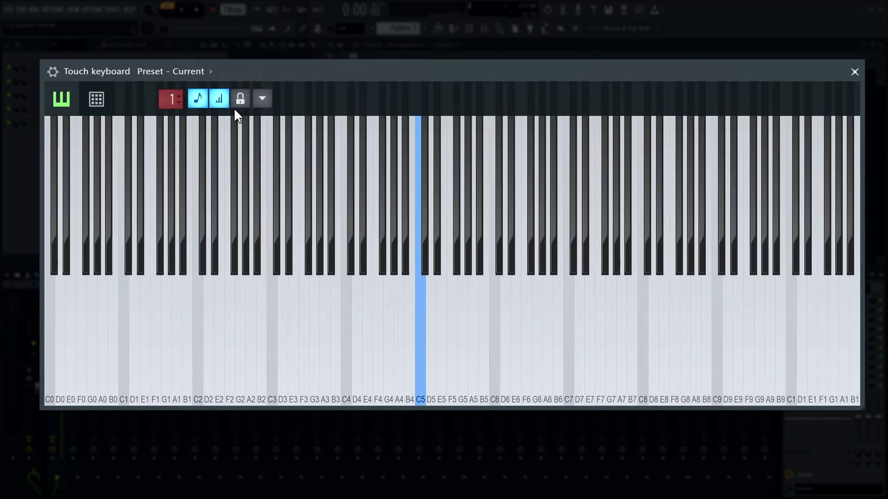
pyautogui.click(263, 98)
pyautogui.click(347, 181)
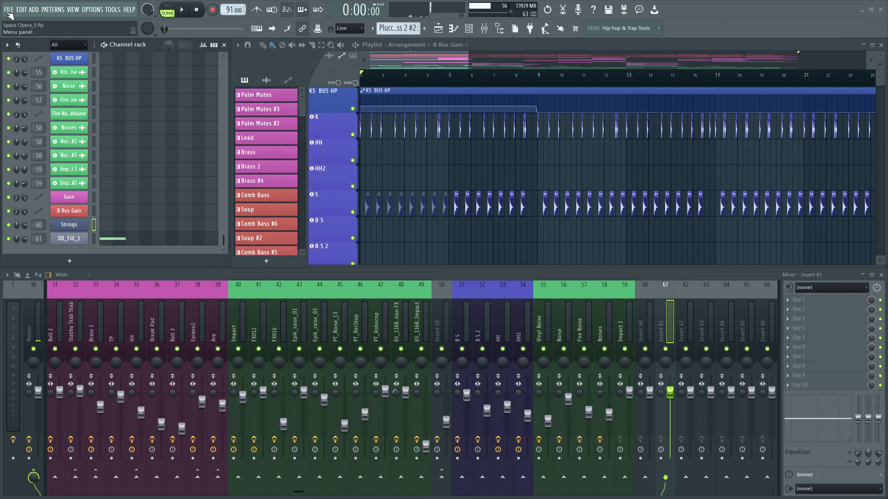
# - Save the project, marking Edison and Slicex for removal in the Problem saving dialog
pyautogui.click(9, 9)
pyautogui.click(28, 50)
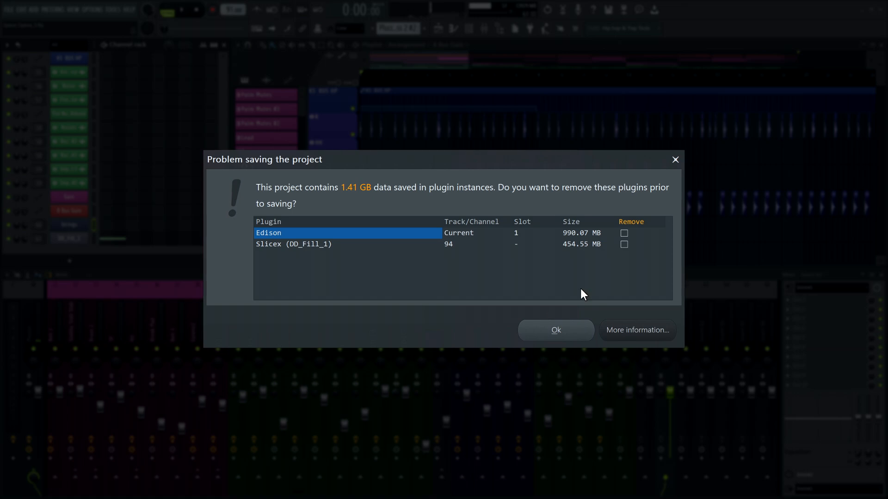
pyautogui.click(624, 233)
pyautogui.click(556, 330)
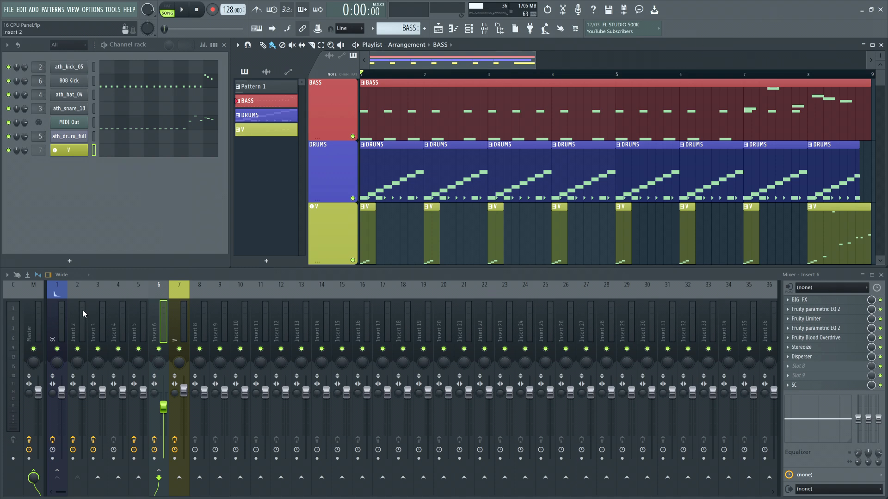
# - Select insert SC, monitor Patcher plugin performance, open BIG FX and stop playback
pyautogui.click(59, 311)
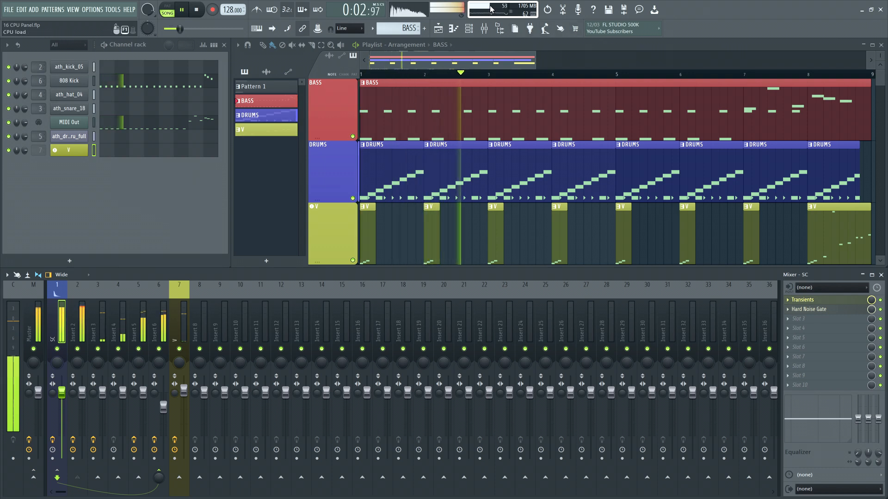
pyautogui.click(560, 28)
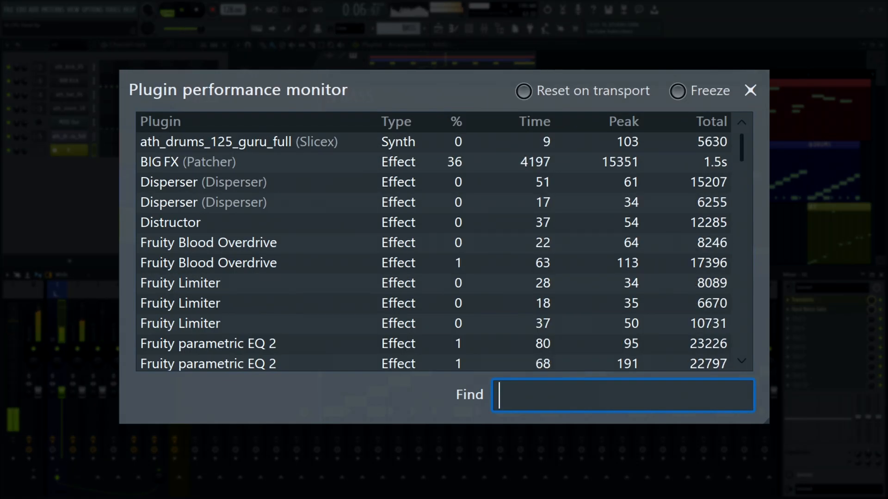
pyautogui.write('patcher')
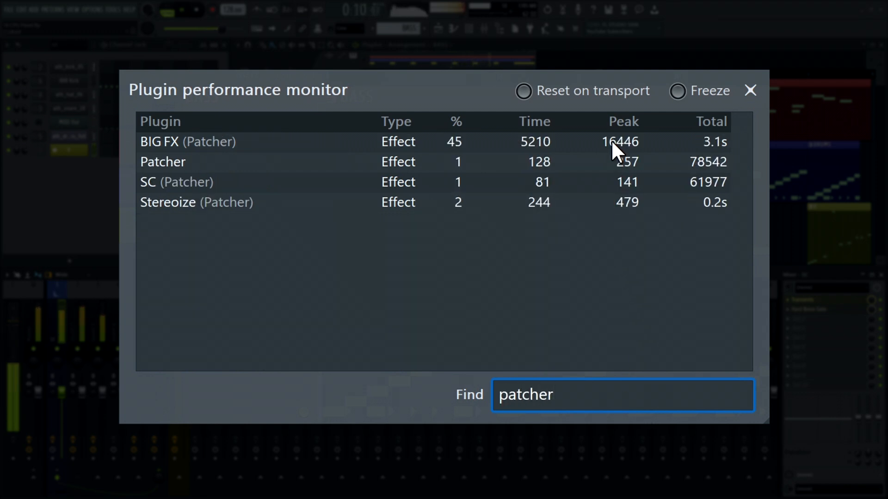
pyautogui.click(610, 141)
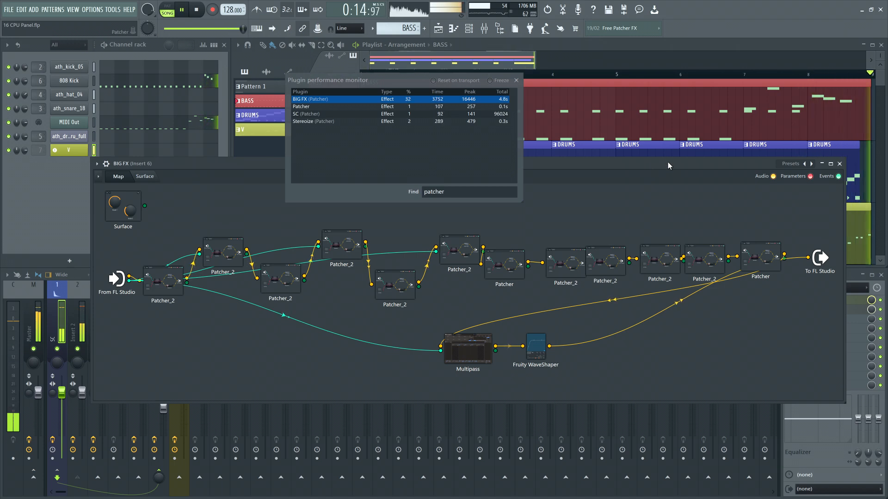
pyautogui.press('space')
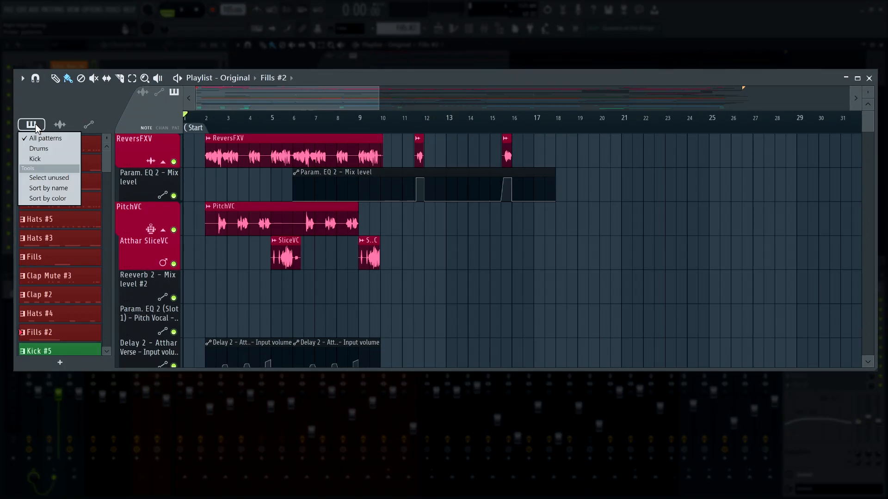
# - Filter to the Drums group, ungroup its patterns via Clap Mute, then review remaining groups
pyautogui.click(38, 148)
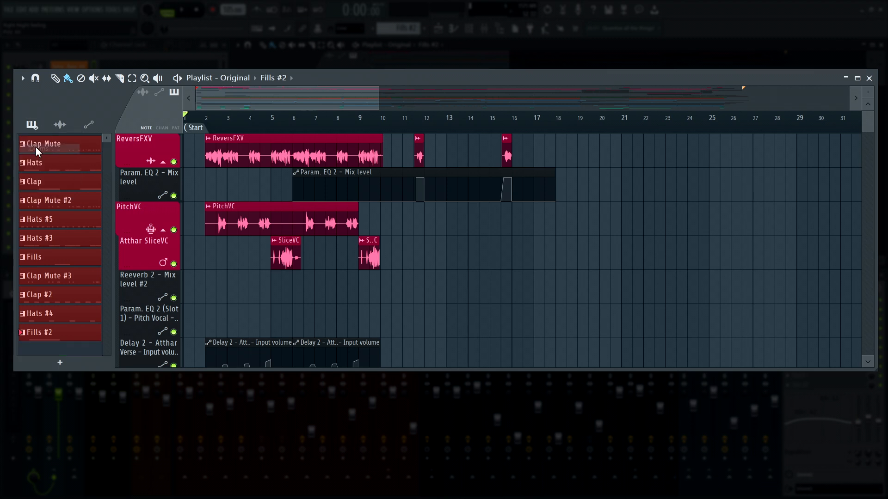
pyautogui.rightClick(70, 149)
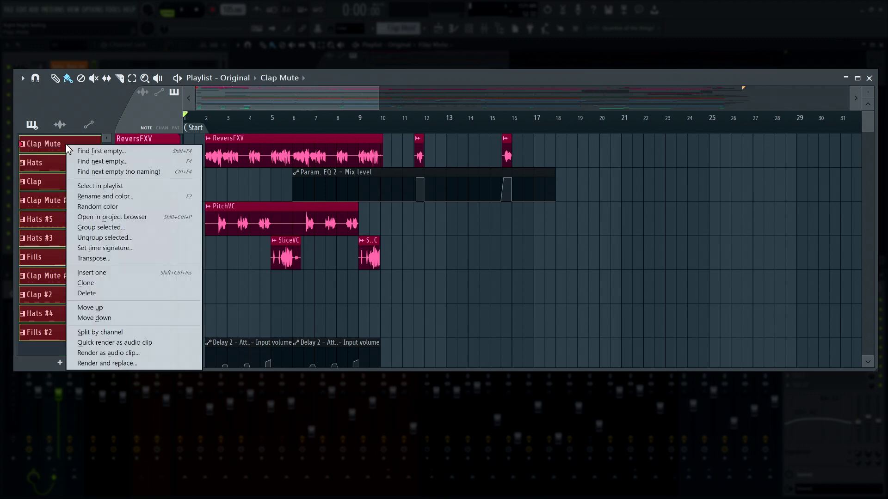
pyautogui.click(106, 238)
pyautogui.click(31, 124)
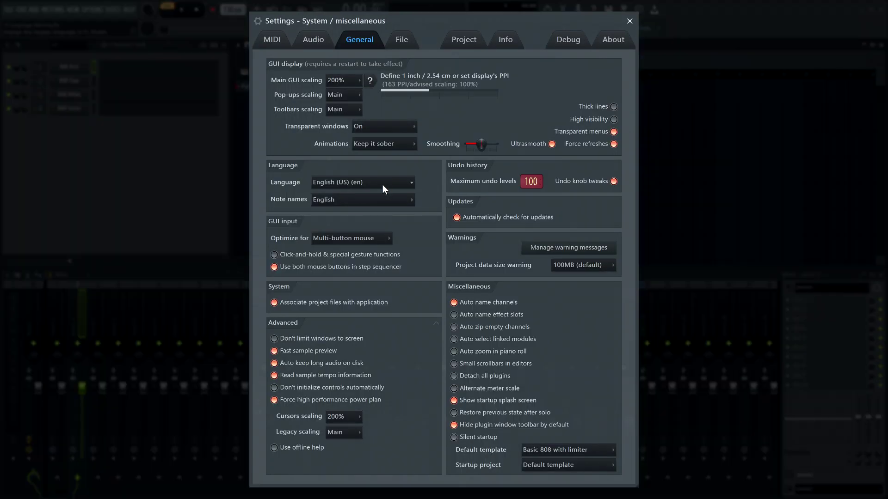
# - Set Language to Chinese (zh) in General settings, dismiss the restart notice and quit FL Studio
pyautogui.click(382, 185)
pyautogui.click(374, 205)
pyautogui.click(556, 306)
pyautogui.click(630, 20)
pyautogui.click(882, 12)
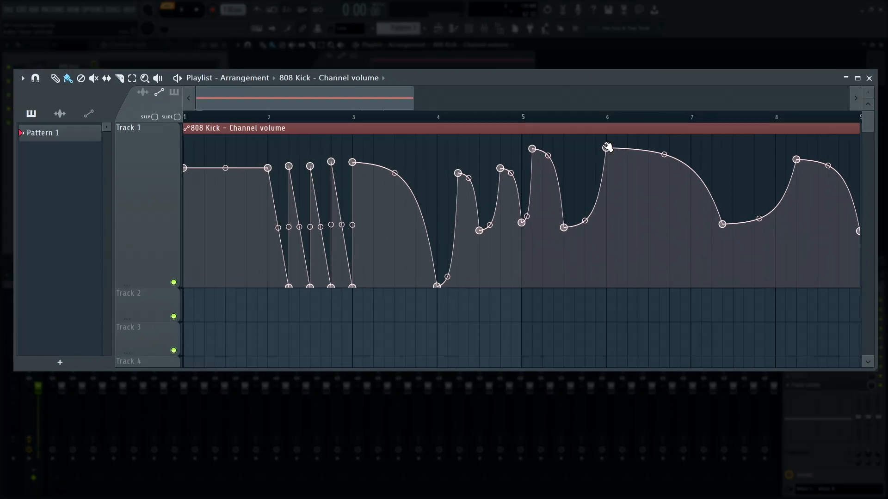
# - Try Pulse on automation point 18, undo it with Ctrl+Z, and reopen the point's curve options
pyautogui.rightClick(607, 147)
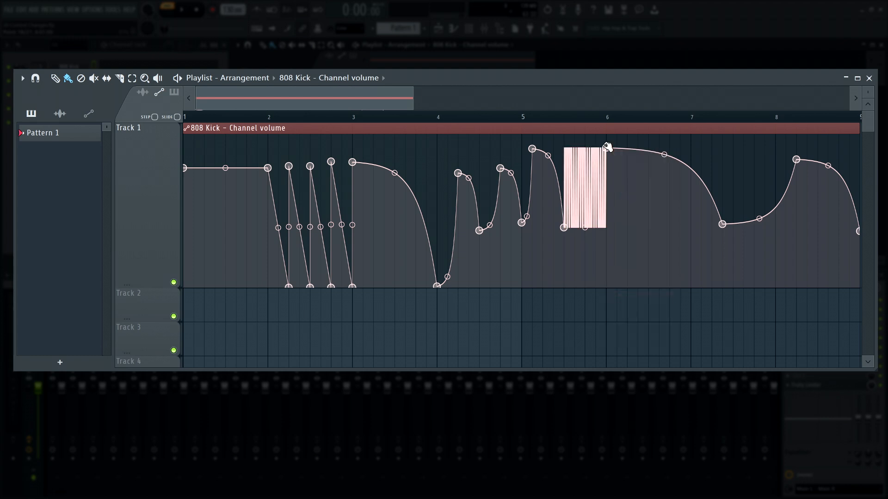
pyautogui.hotkey('ctrl', 'z')
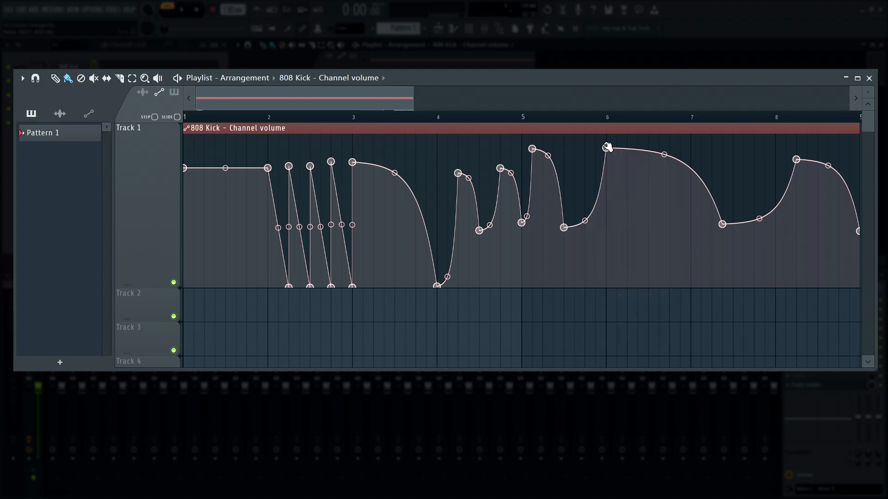
pyautogui.rightClick(607, 148)
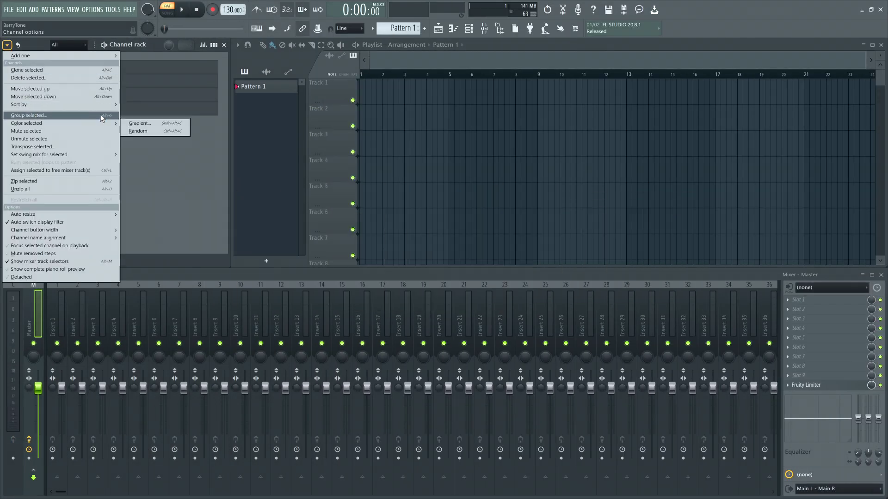
# - Colour the selected 808 channels dark slate blue, then browse for a new 808 Kick sample
pyautogui.click(142, 128)
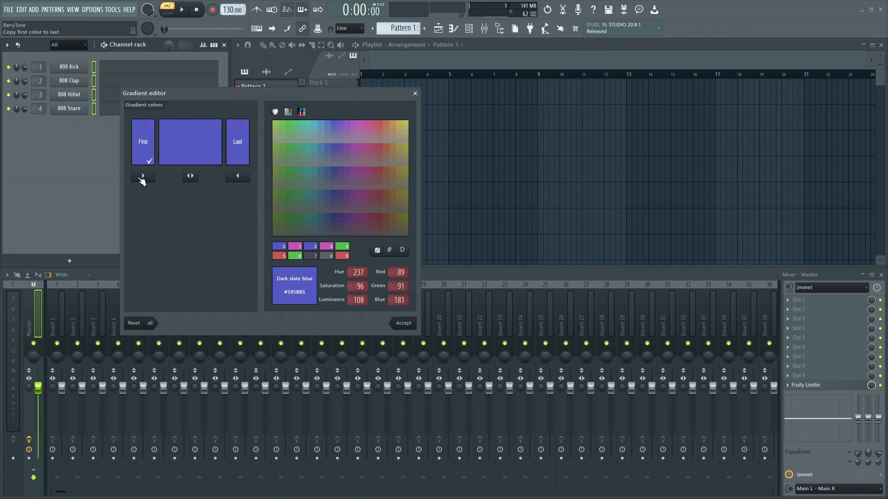
pyautogui.click(402, 324)
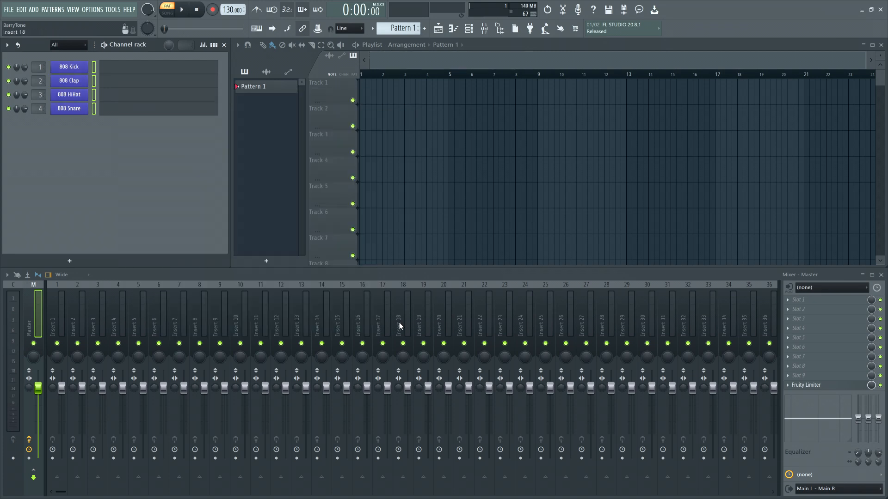
pyautogui.click(69, 67)
pyautogui.click(198, 217)
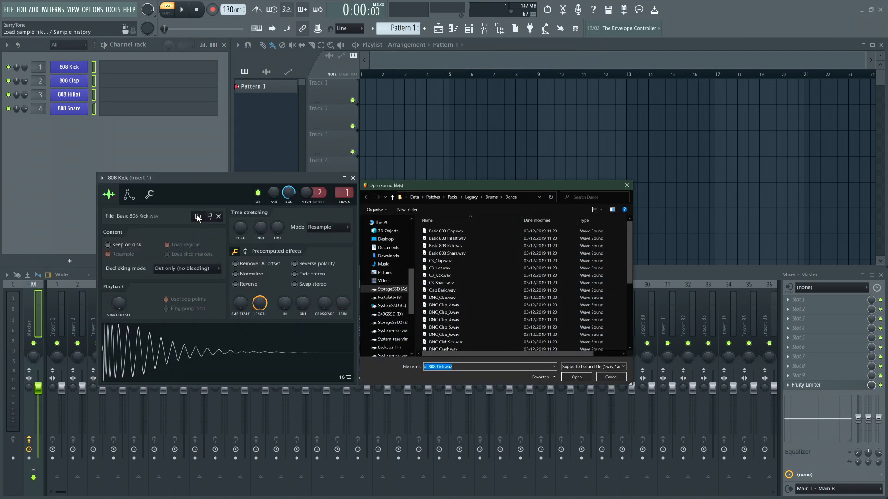
# - Load Basic 808 Kick.wav, then tick Uncompressed video in ZGameEditor Visualizer's advanced export settings
pyautogui.doubleClick(459, 247)
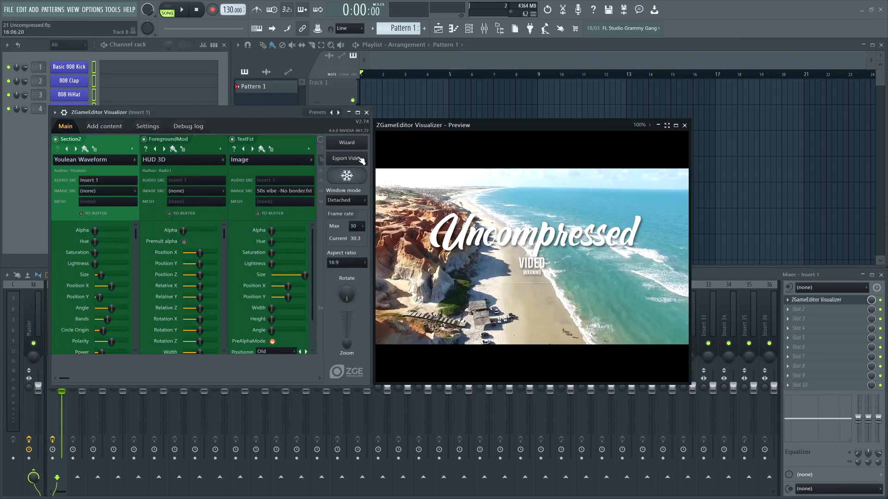
pyautogui.click(346, 158)
pyautogui.click(347, 215)
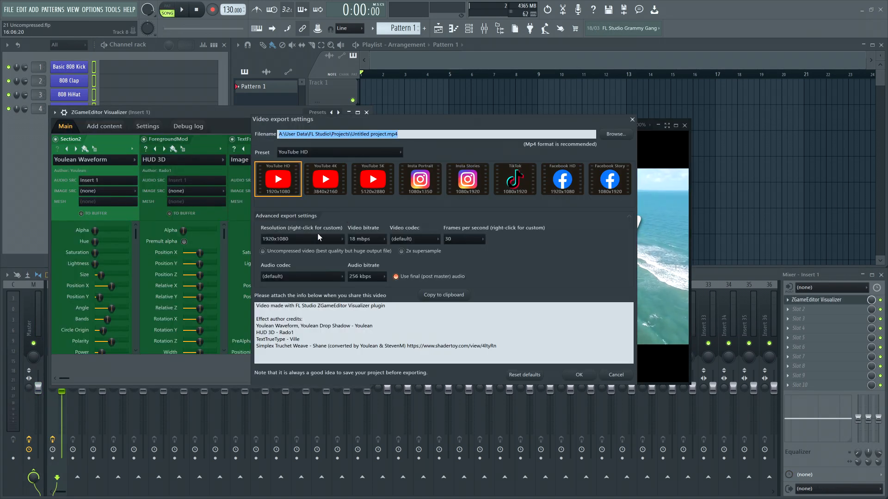
pyautogui.click(280, 251)
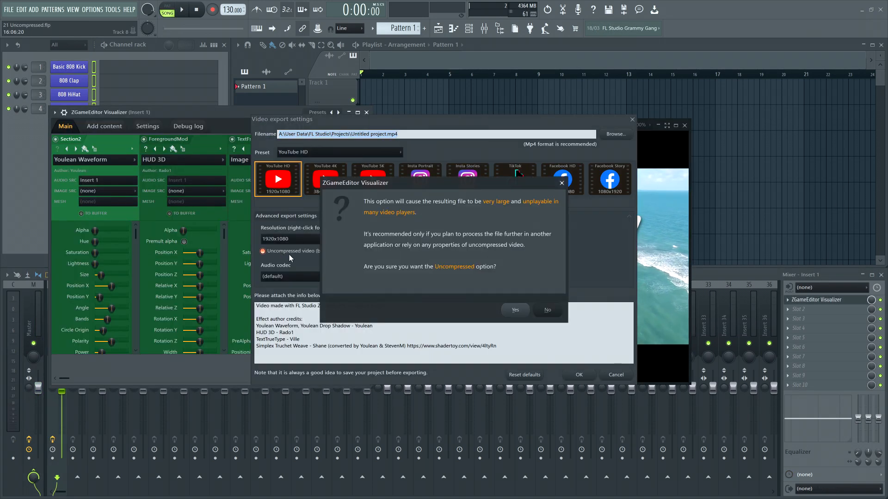